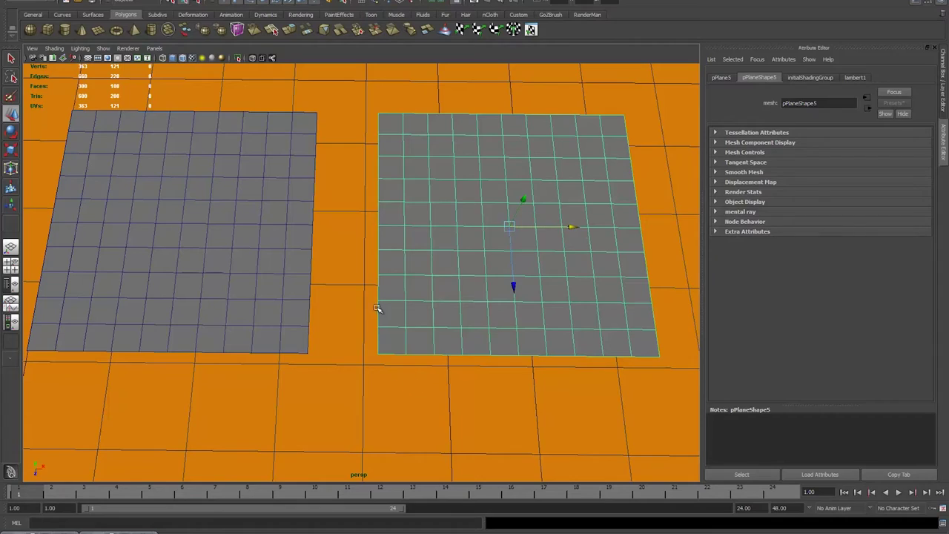
# - Render the perspective view of both untextured planes and put the render window away
pyautogui.keyDown('alt'); pyautogui.moveTo(377, 308); pyautogui.dragTo(335, 349); pyautogui.keyUp('alt')
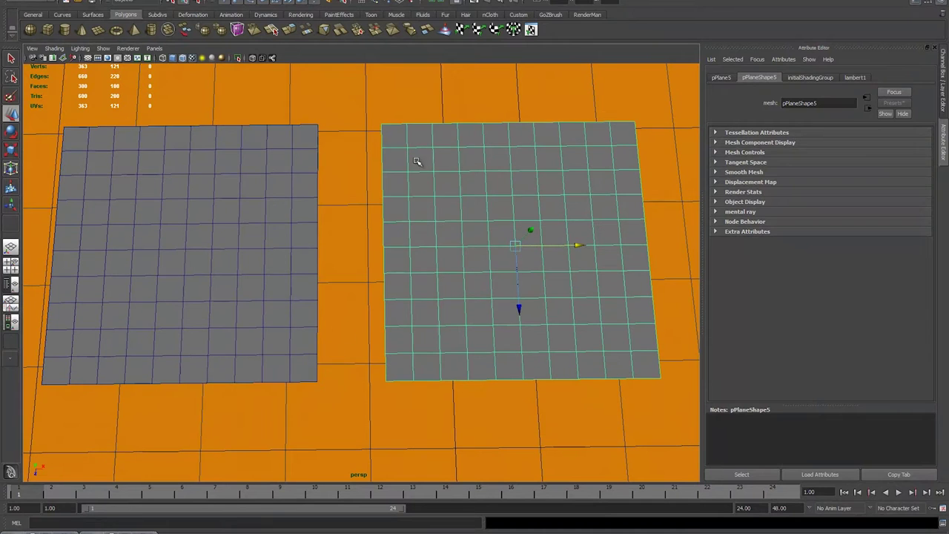
pyautogui.click(493, 5)
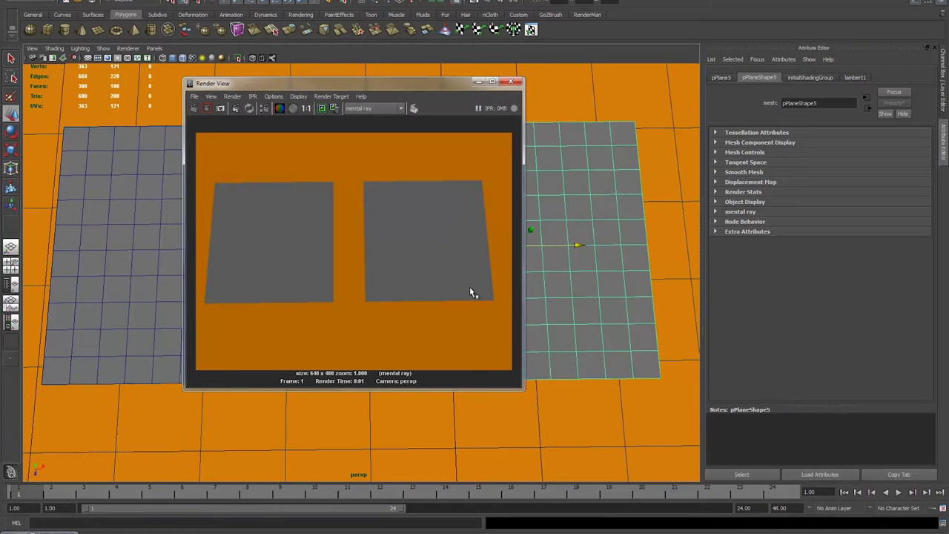
pyautogui.click(476, 82)
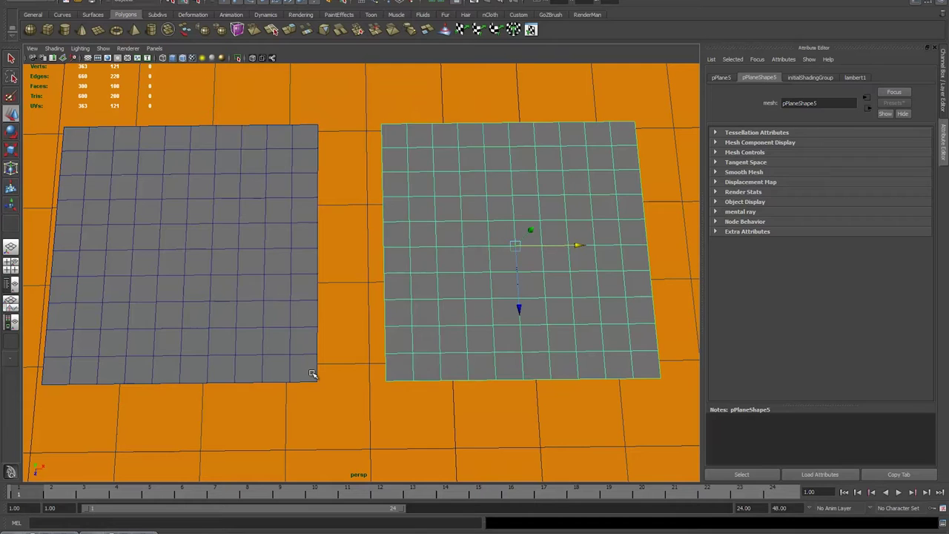
# - Assign a new Lambert material to the left plane, connect a file texture to its color, and browse for the image
pyautogui.click(112, 215)
pyautogui.moveTo(112, 215); pyautogui.dragTo(223, 386, button='right')
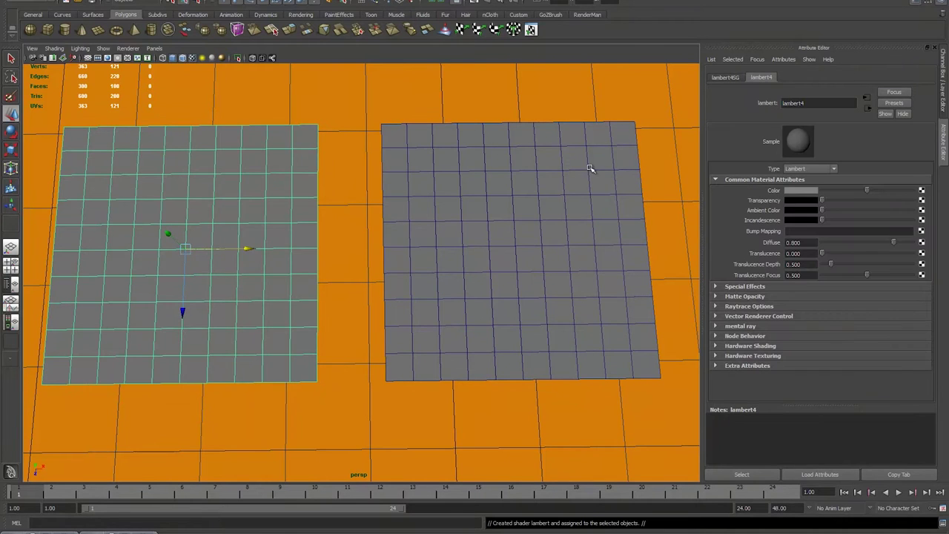
pyautogui.click(922, 190)
pyautogui.click(443, 249)
pyautogui.click(893, 216)
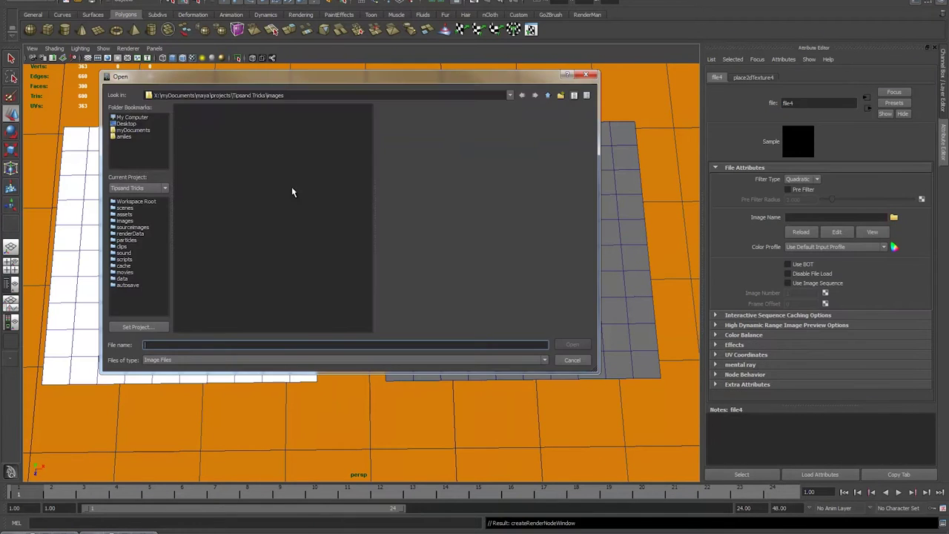
# - Load blackandwhitespot.tga as the left plane's color image, inspecting the white spot image's channels in Photoshop before confirming
pyautogui.click(210, 125)
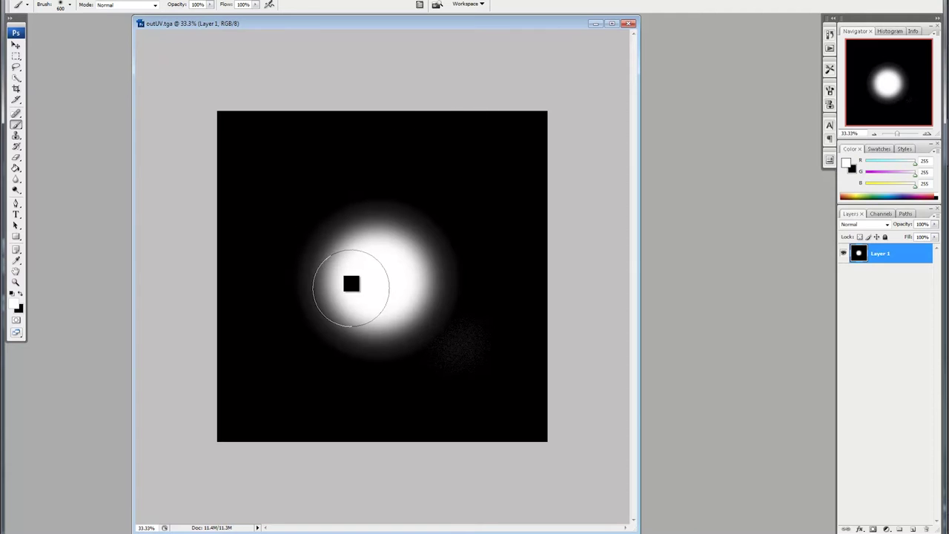
pyautogui.click(879, 213)
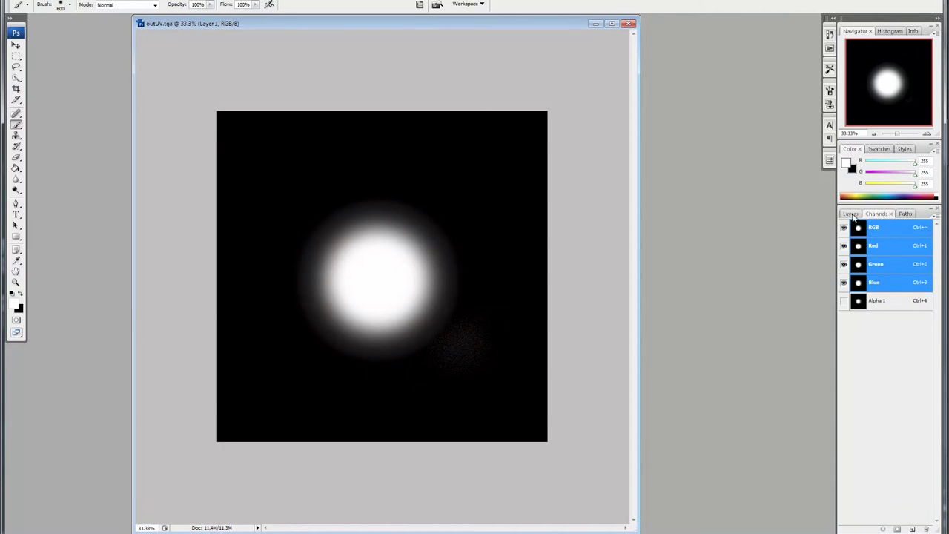
pyautogui.click(851, 213)
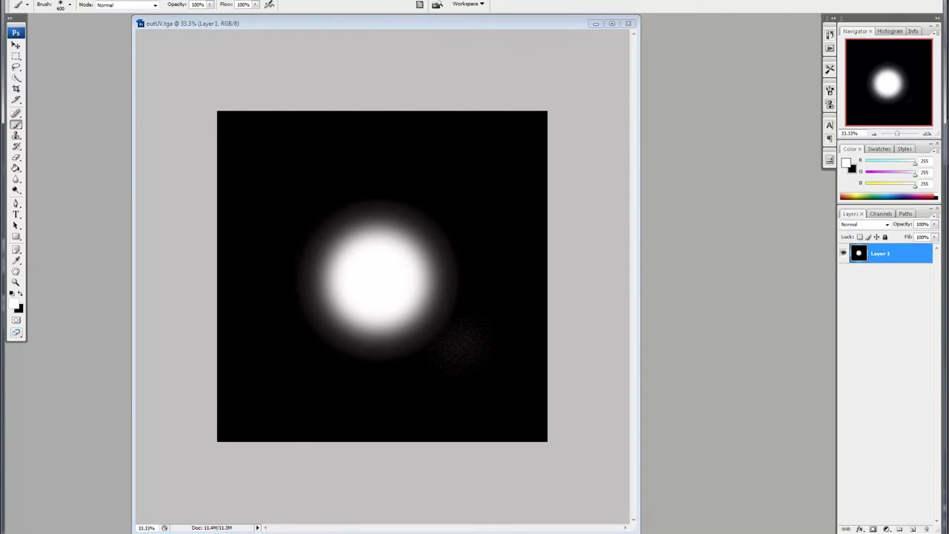
pyautogui.click(265, 498)
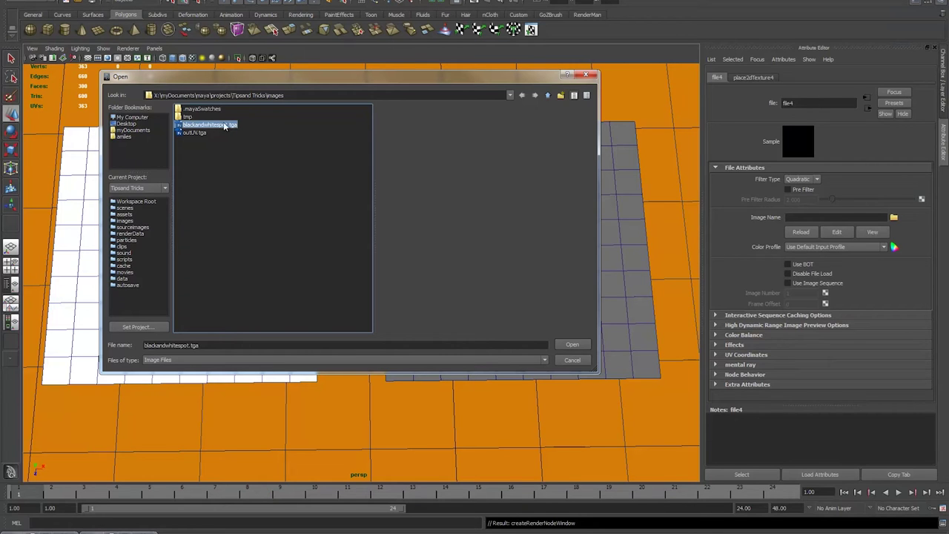
pyautogui.click(573, 344)
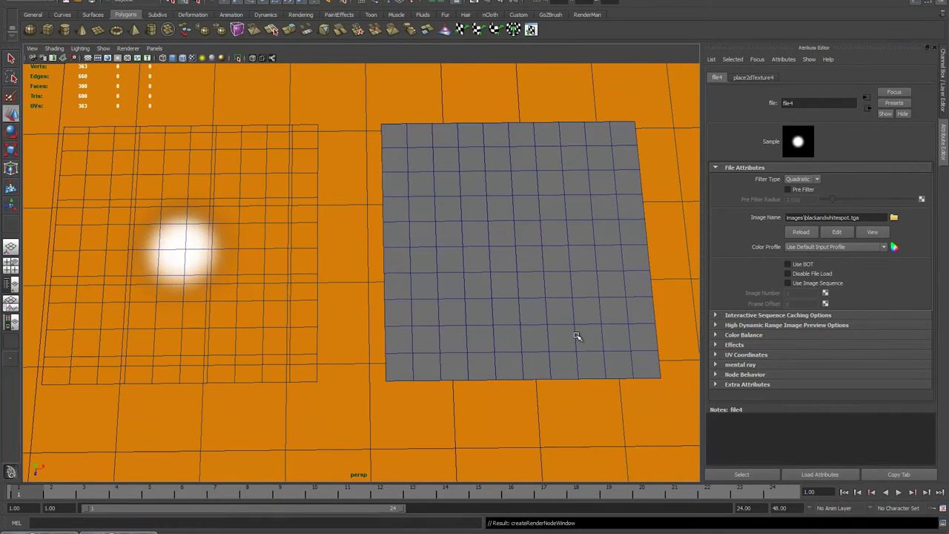
# - Examine the Lambert attributes of the left plane and render the perspective view
pyautogui.keyDown('alt'); pyautogui.moveTo(350, 383); pyautogui.dragTo(352, 367); pyautogui.keyUp('alt')
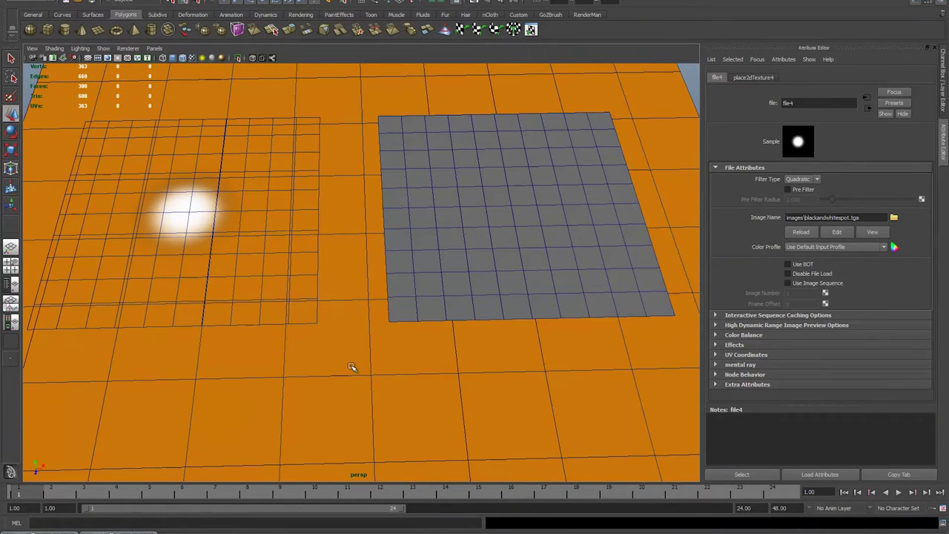
pyautogui.click(245, 221)
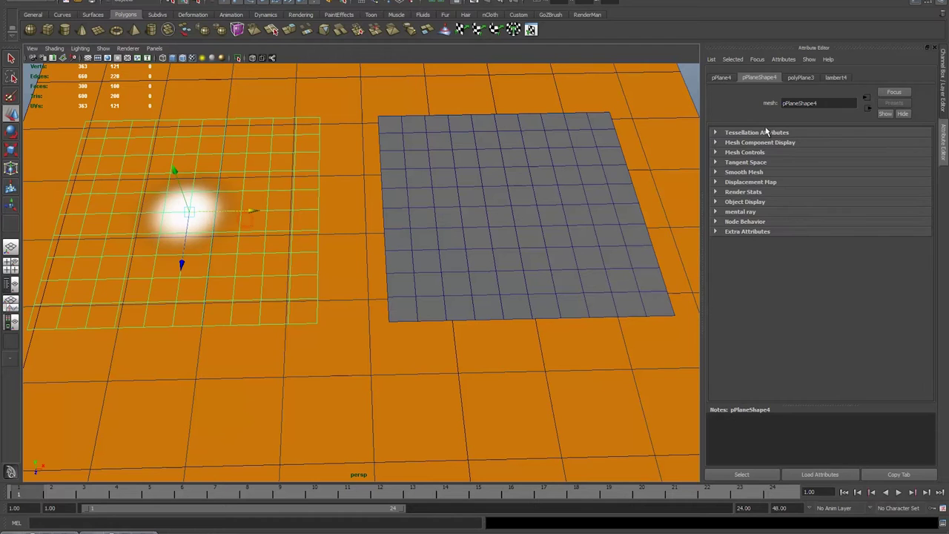
pyautogui.click(838, 78)
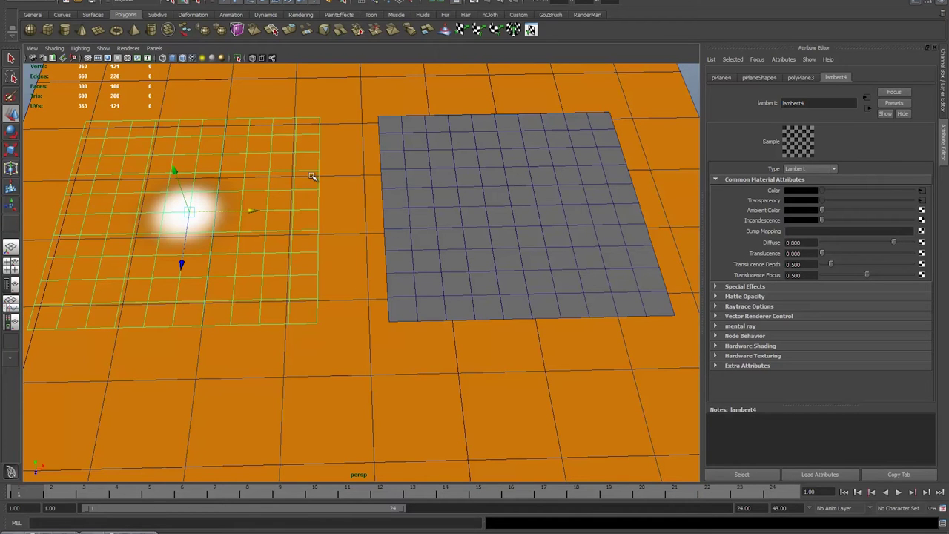
pyautogui.keyDown('alt'); pyautogui.moveTo(313, 176); pyautogui.dragTo(313, 197); pyautogui.keyUp('alt')
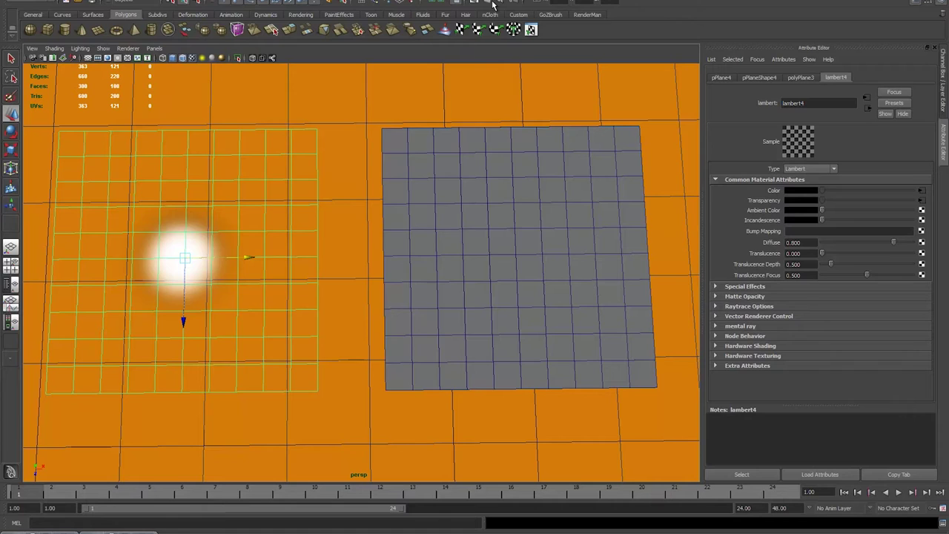
pyautogui.click(490, 3)
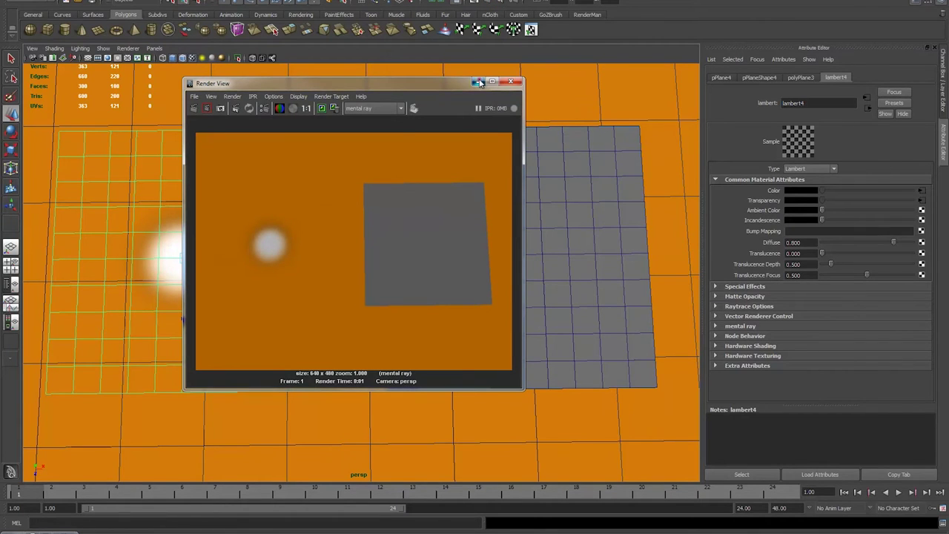
pyautogui.click(510, 81)
# - Assign a new mia_material_x_passes material to the right plane
pyautogui.click(483, 241)
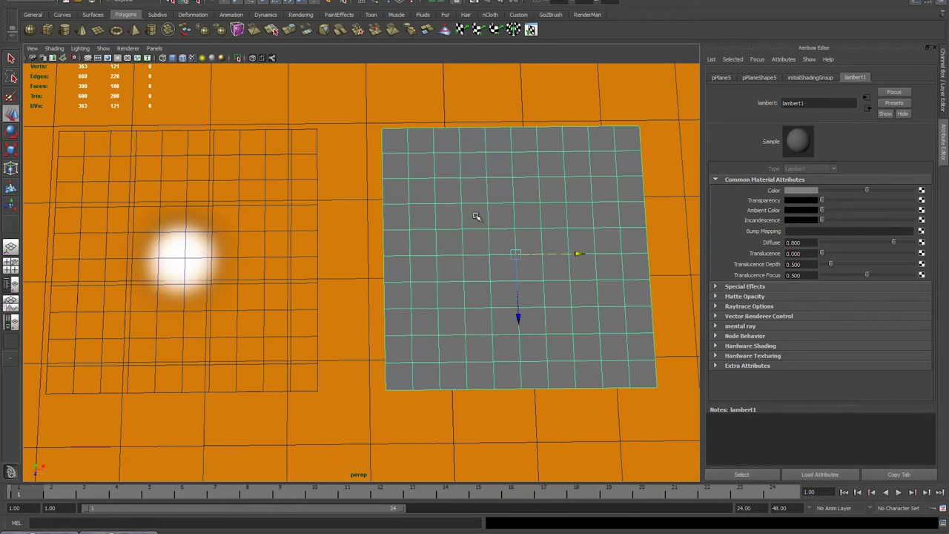
pyautogui.rightClick(476, 216)
pyautogui.click(475, 354)
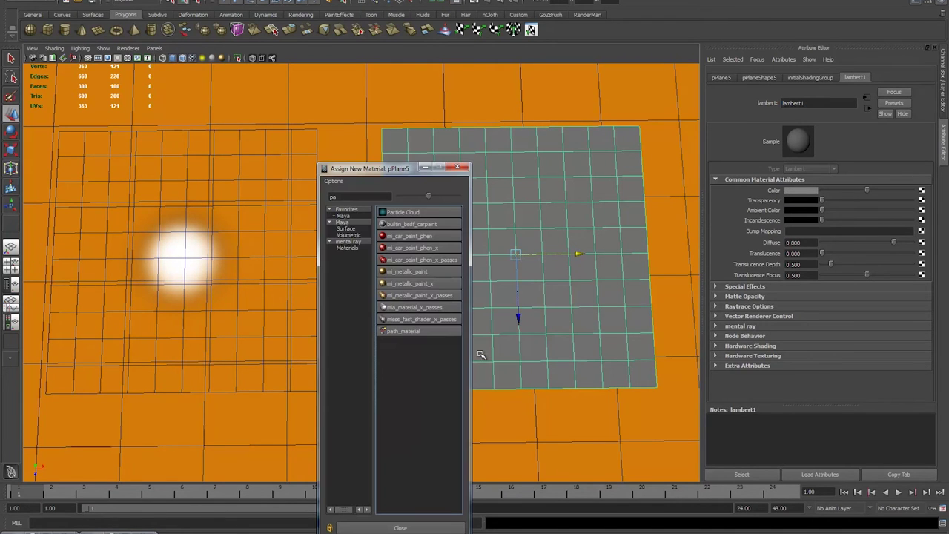
pyautogui.click(407, 307)
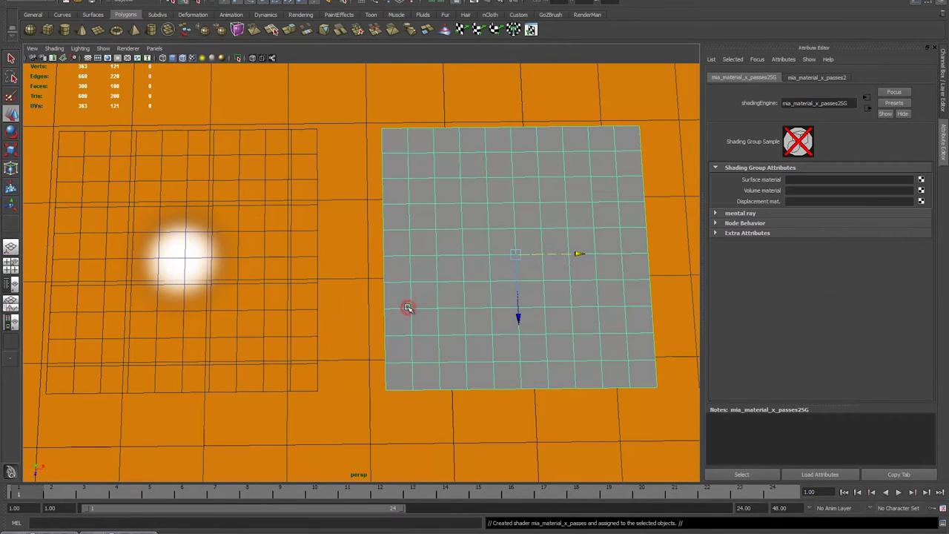
# - Connect a file texture using blackandwhitespot.tga to the diffuse color of the right plane's material
pyautogui.click(824, 77)
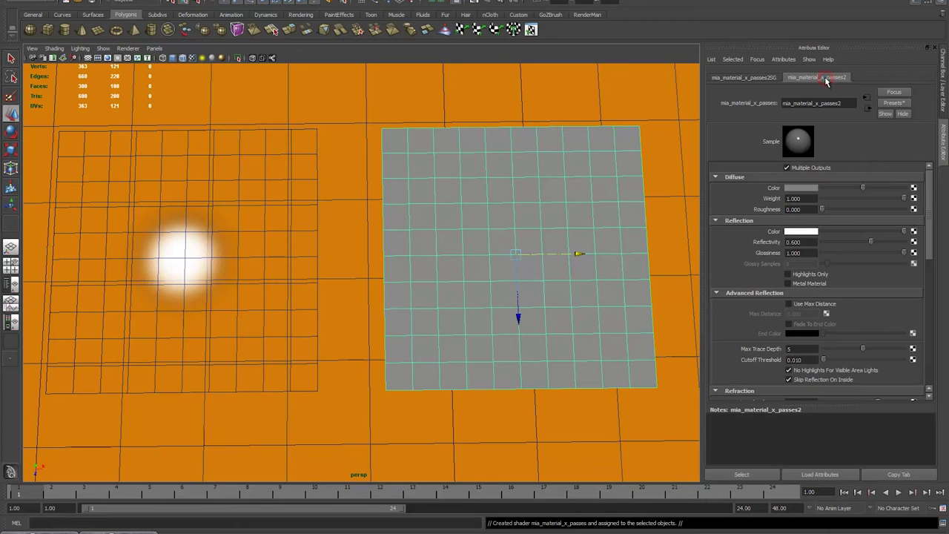
pyautogui.click(913, 188)
pyautogui.click(432, 249)
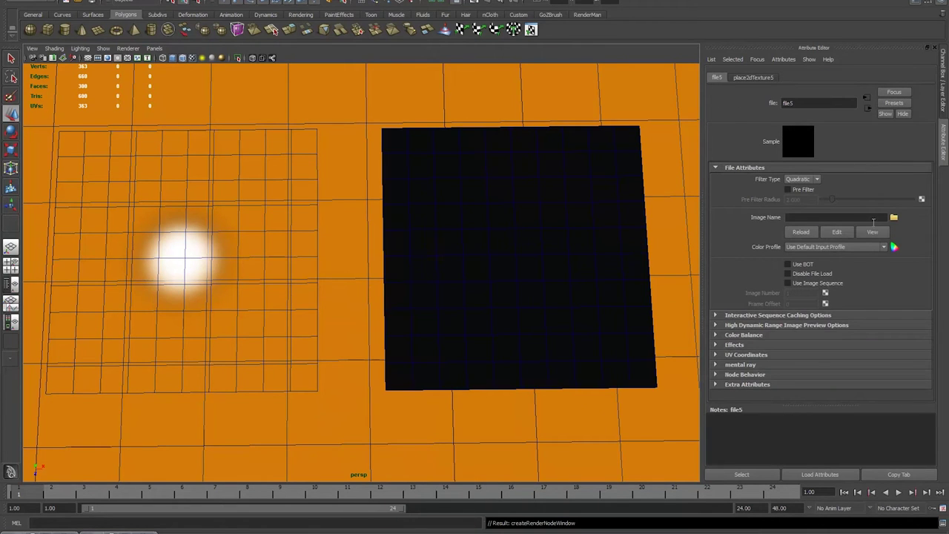
pyautogui.click(893, 219)
pyautogui.click(199, 124)
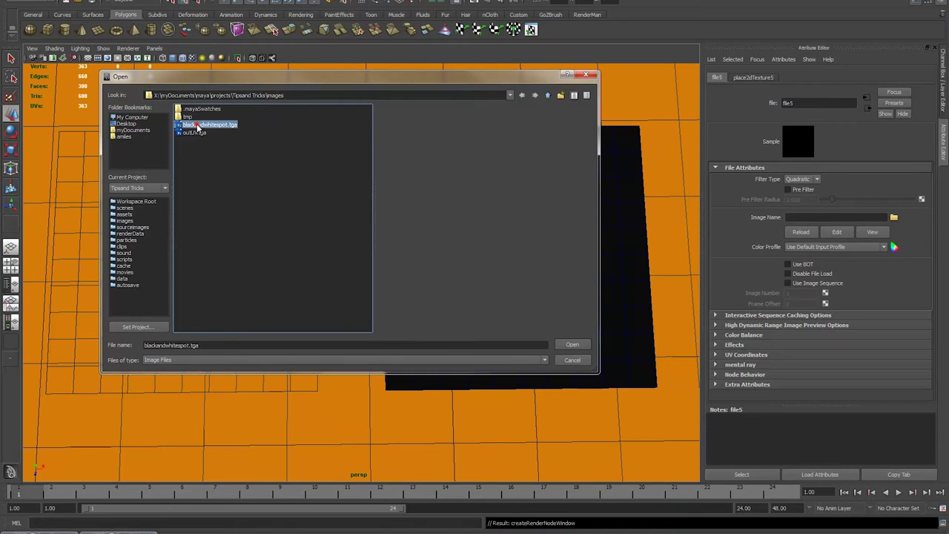
pyautogui.click(579, 349)
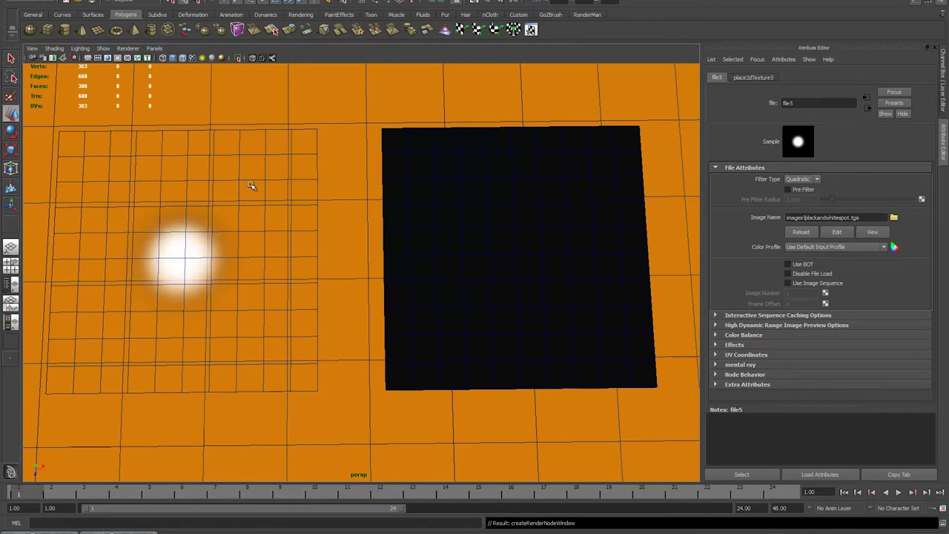
# - Switch the perspective view's renderer to Viewport 2.0
pyautogui.click(154, 48)
pyautogui.moveTo(137, 49)
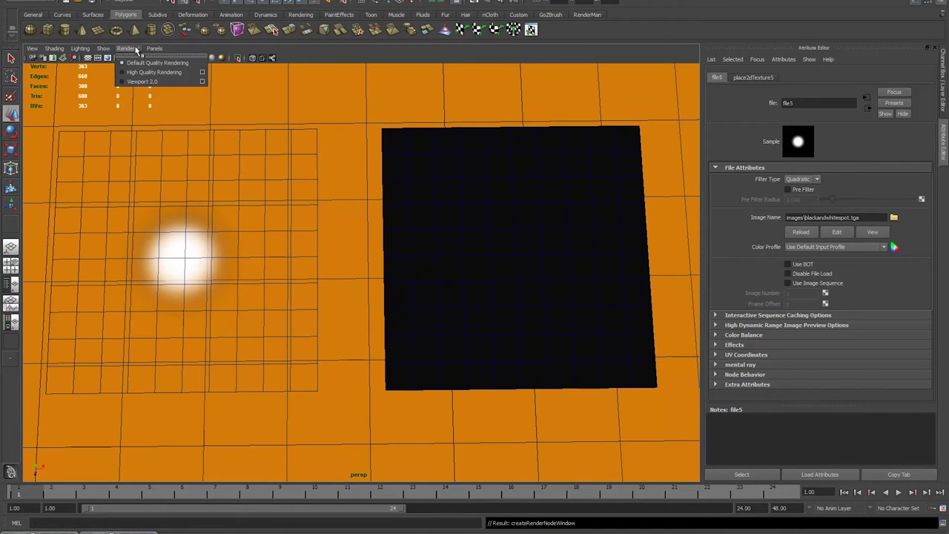
pyautogui.click(135, 73)
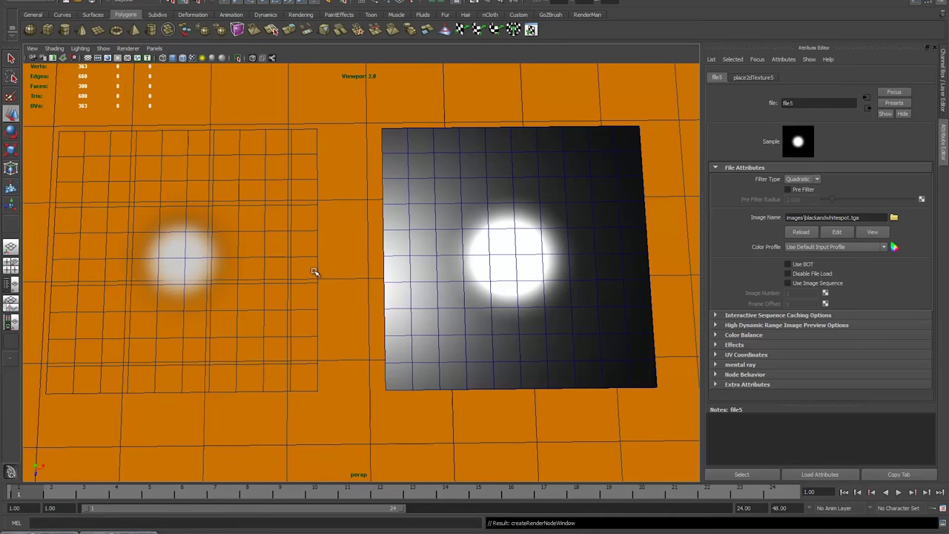
# - Render the perspective view to compare the textured left and right planes
pyautogui.moveTo(314, 269)
pyautogui.keyDown('alt'); pyautogui.mouseDown()
pyautogui.moveTo(322, 276)
pyautogui.moveTo(324, 257)
pyautogui.moveTo(321, 277)
pyautogui.moveTo(321, 269)
pyautogui.mouseUp(); pyautogui.keyUp('alt')
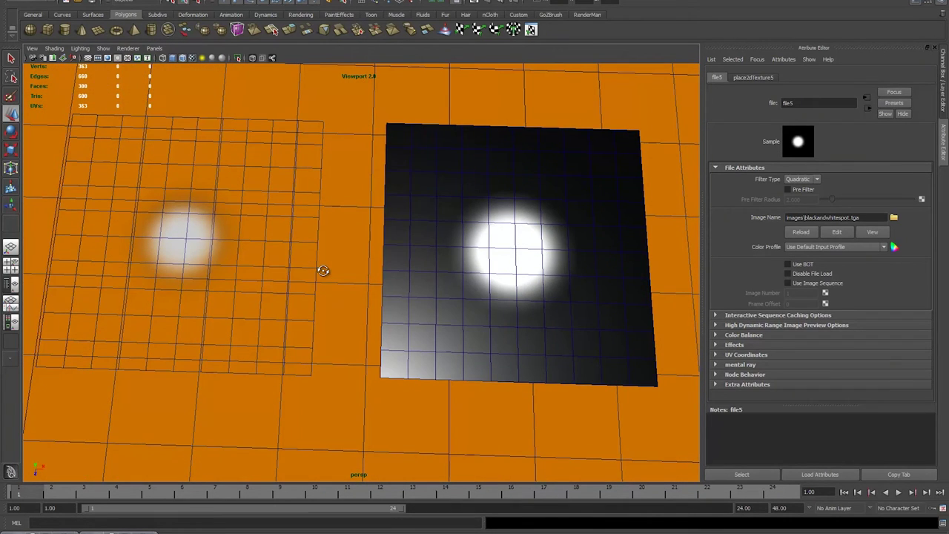
pyautogui.click(492, 2)
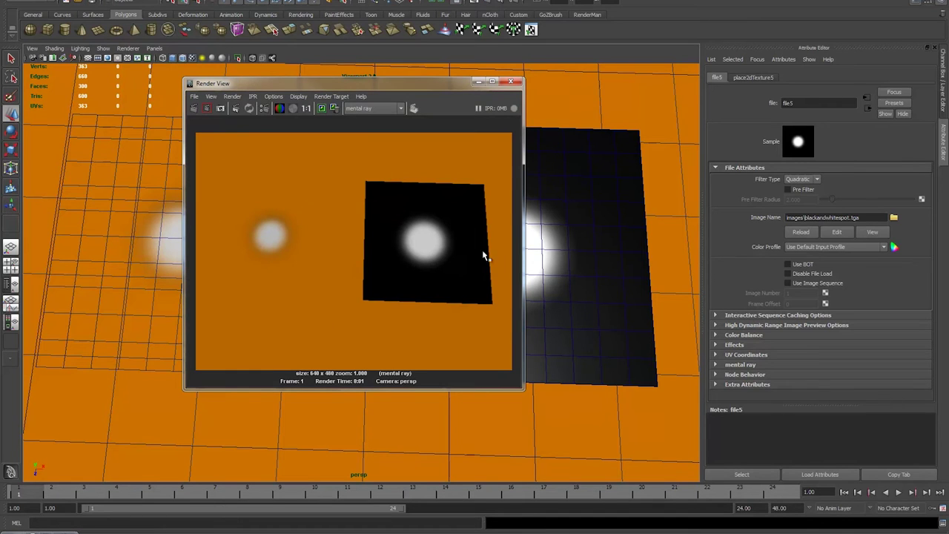
pyautogui.click(477, 83)
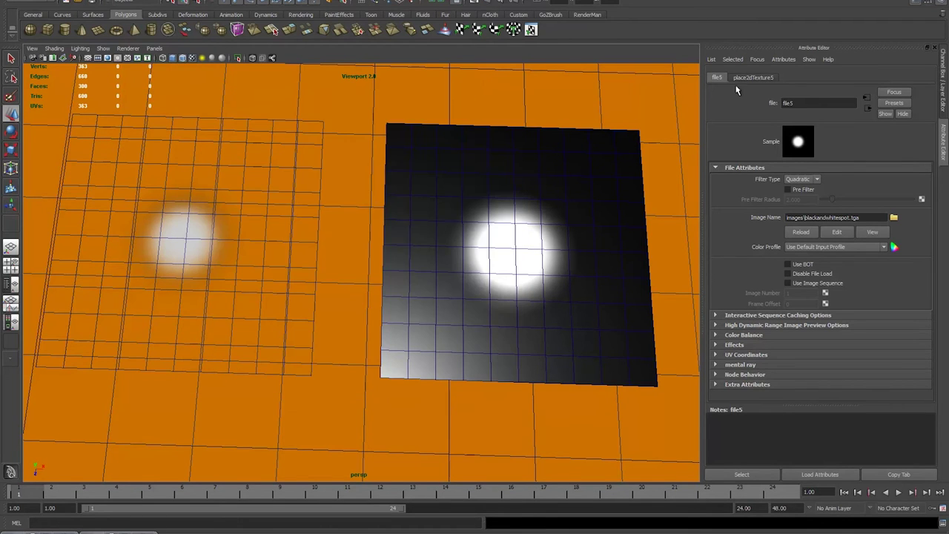
# - Show the Cutout Opacity setting among the advanced attributes of the right plane's mia_material_x_passes material
pyautogui.click(556, 278)
pyautogui.click(835, 77)
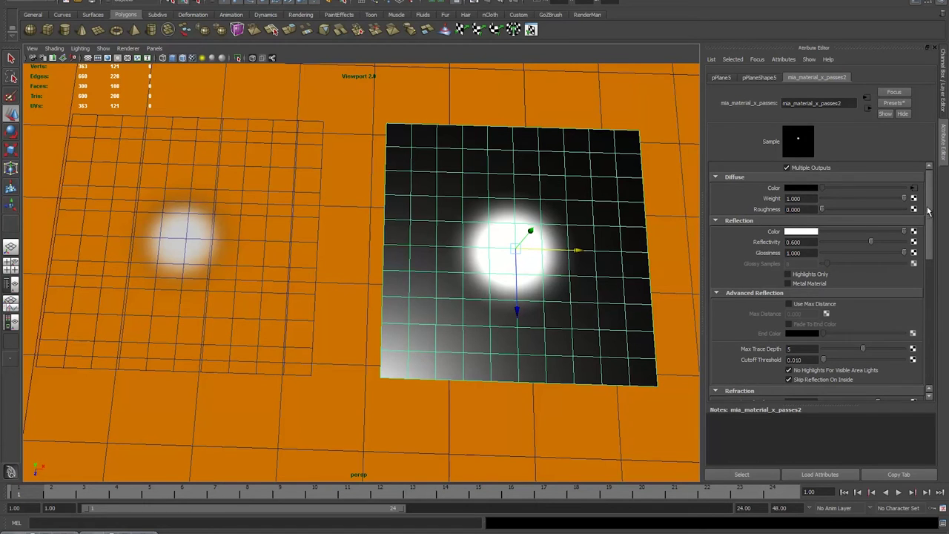
pyautogui.moveTo(927, 211); pyautogui.dragTo(930, 255)
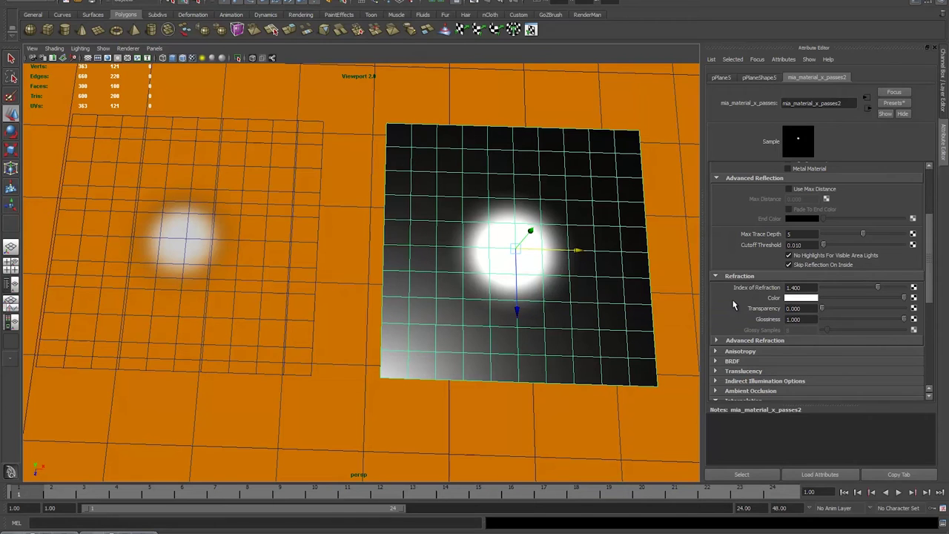
pyautogui.moveTo(932, 218); pyautogui.dragTo(943, 302)
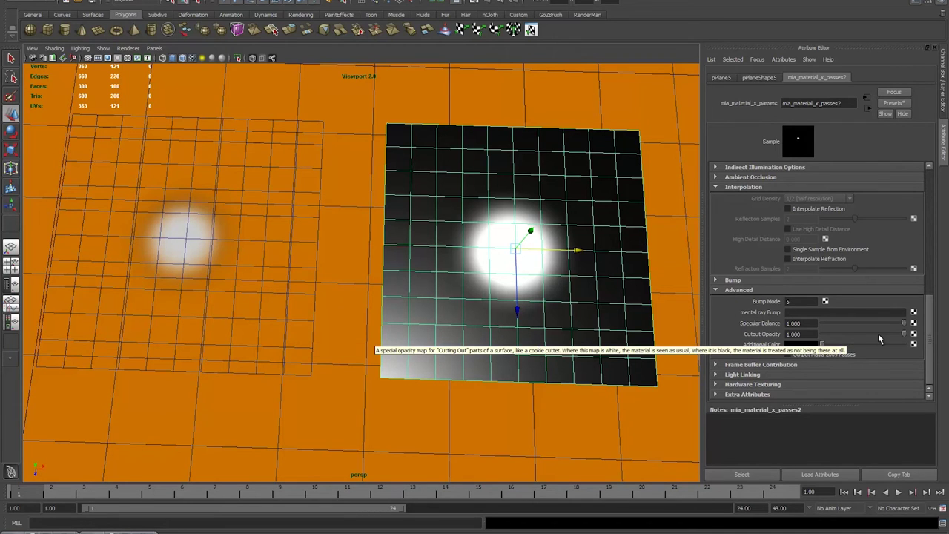
# - Test-render the right plane with its material's Cutout Opacity lowered to 0.084, and restore the value to 1.000
pyautogui.moveTo(880, 339); pyautogui.dragTo(827, 335)
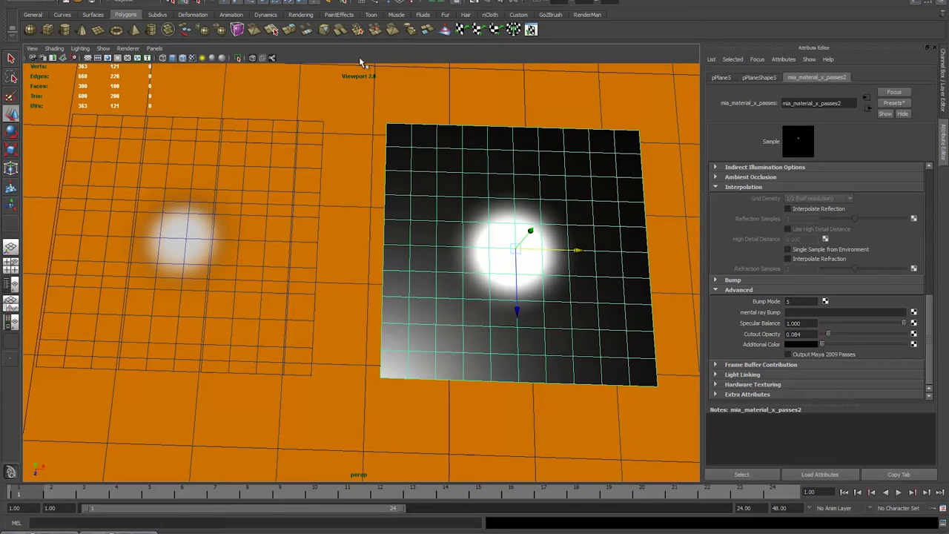
pyautogui.click(491, 5)
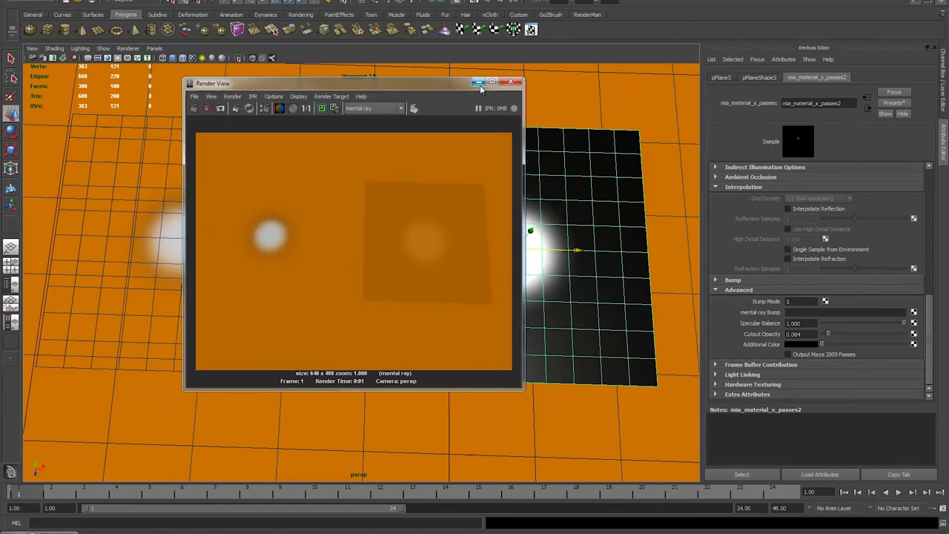
pyautogui.moveTo(844, 338); pyautogui.dragTo(913, 335)
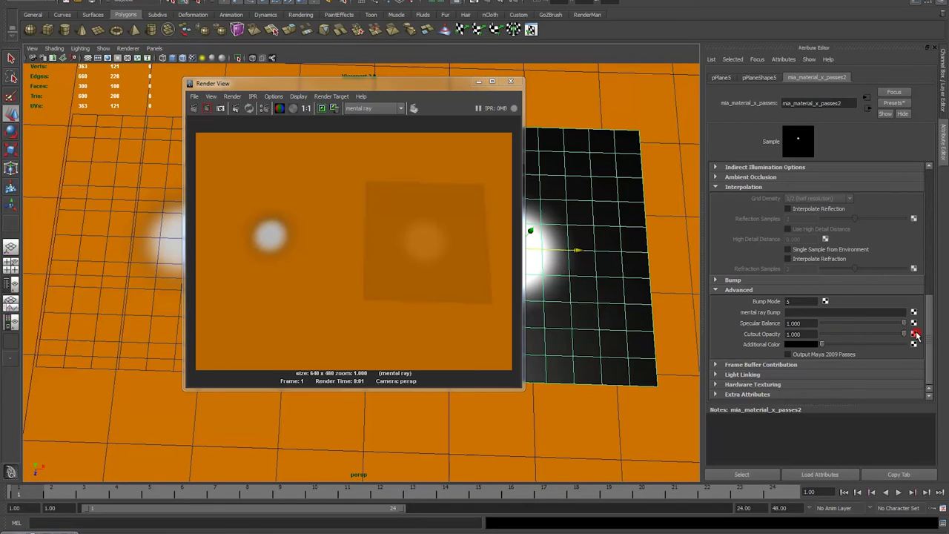
# - Map a File texture using blackandwhitespot.tga to the Cutout Opacity of the right plane's mia_material_x_passes material
pyautogui.click(914, 334)
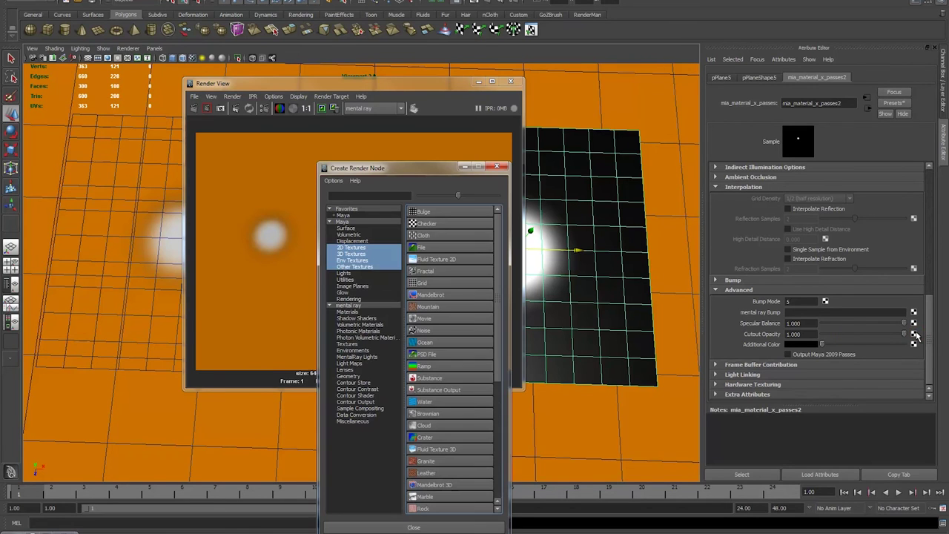
pyautogui.click(435, 249)
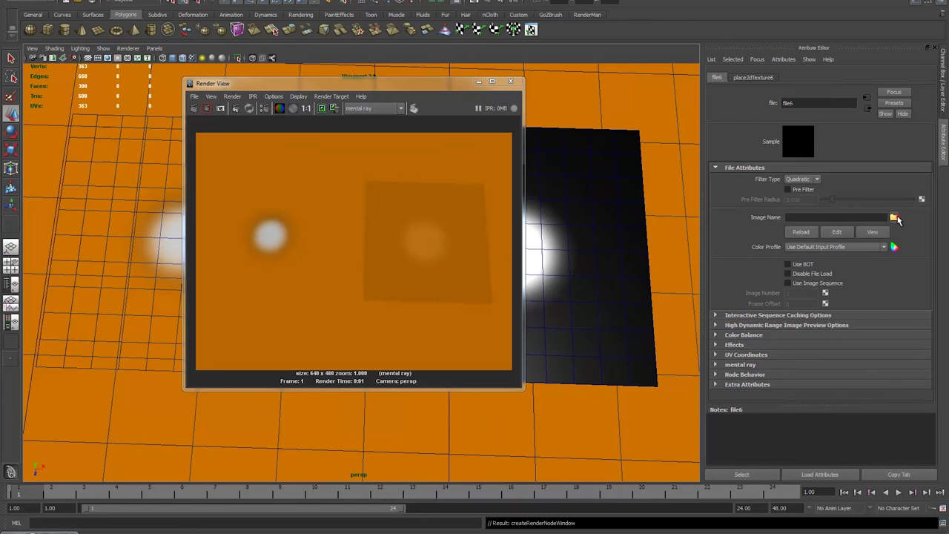
pyautogui.click(894, 217)
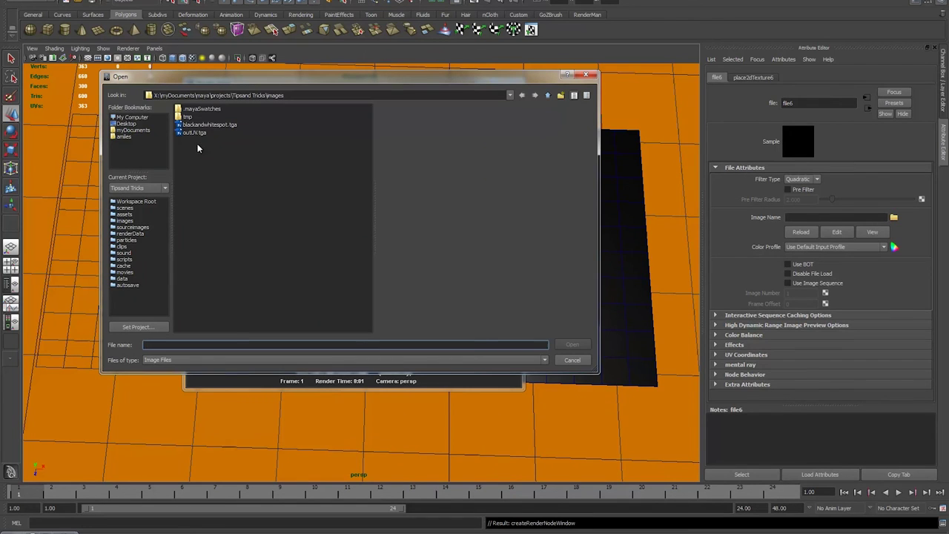
pyautogui.click(197, 126)
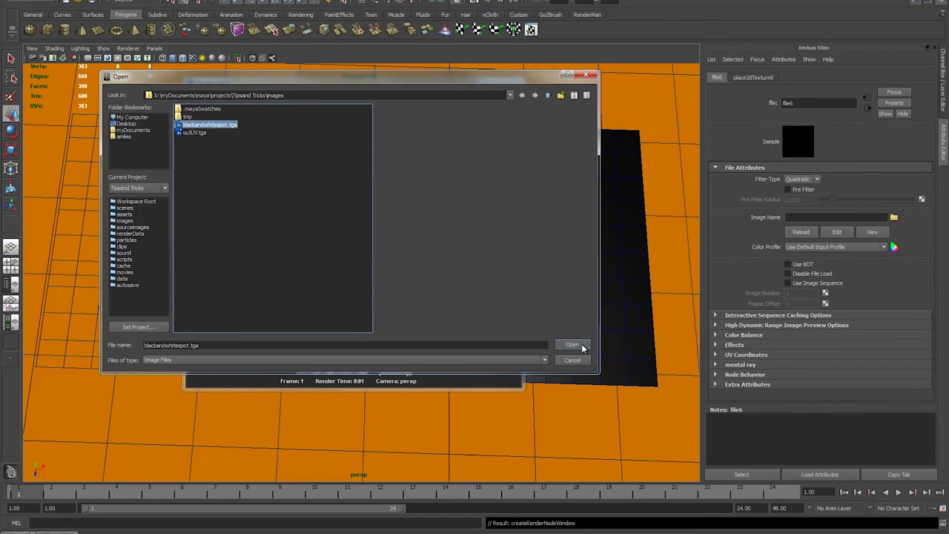
pyautogui.click(581, 346)
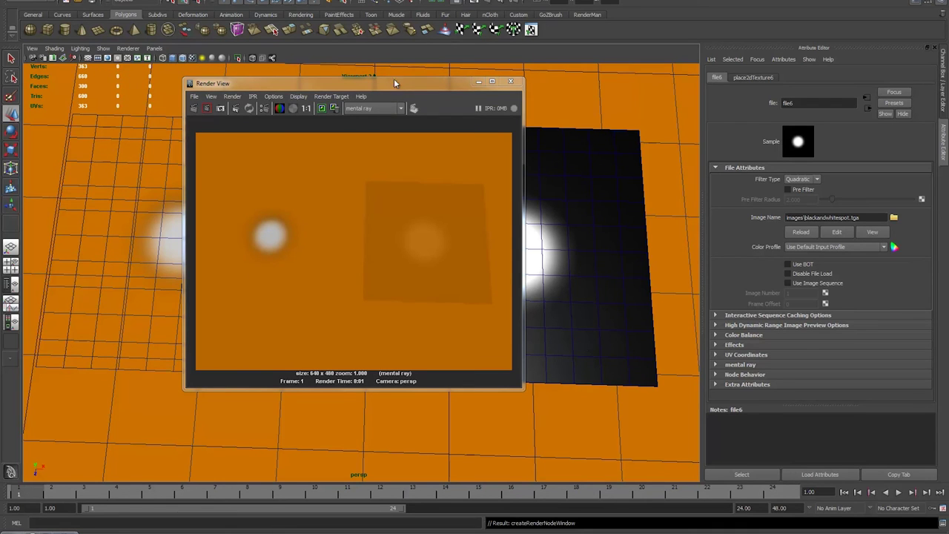
# - Render the perspective view again and compare the two planes in the rendered image with their display in the viewport
pyautogui.click(193, 108)
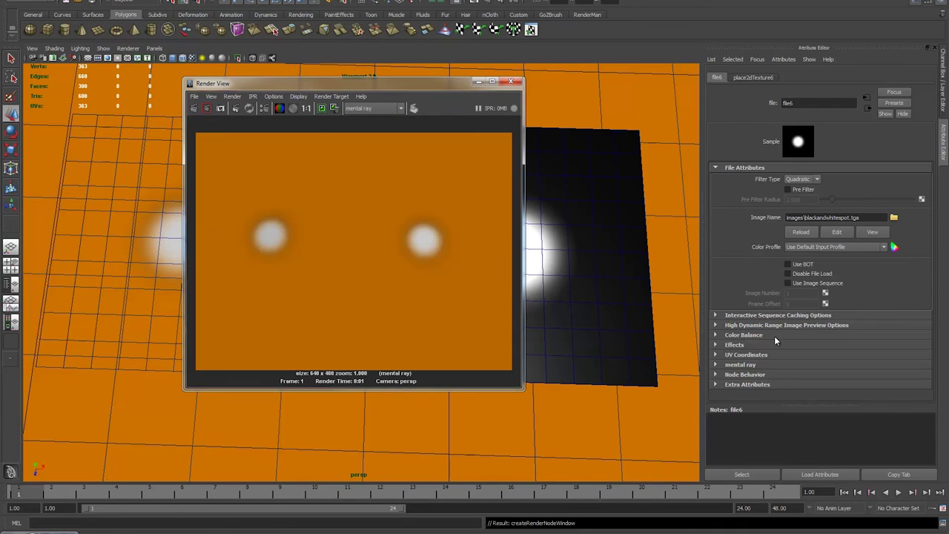
pyautogui.click(478, 82)
pyautogui.moveTo(322, 341)
pyautogui.keyDown('alt'); pyautogui.mouseDown()
pyautogui.moveTo(349, 313)
pyautogui.moveTo(317, 268)
pyautogui.moveTo(296, 277)
pyautogui.moveTo(313, 338)
pyautogui.moveTo(329, 345)
pyautogui.moveTo(320, 330)
pyautogui.mouseUp(); pyautogui.keyUp('alt')
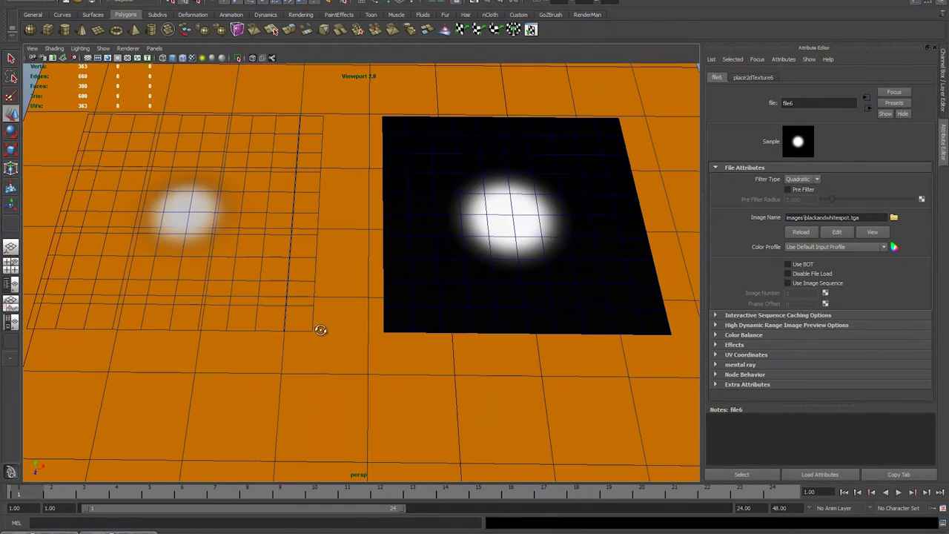
pyautogui.click(481, 3)
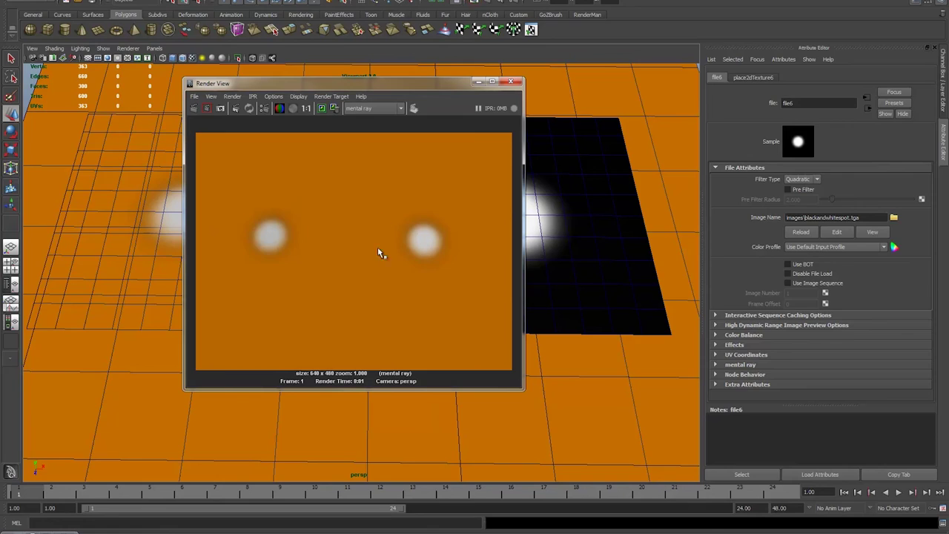